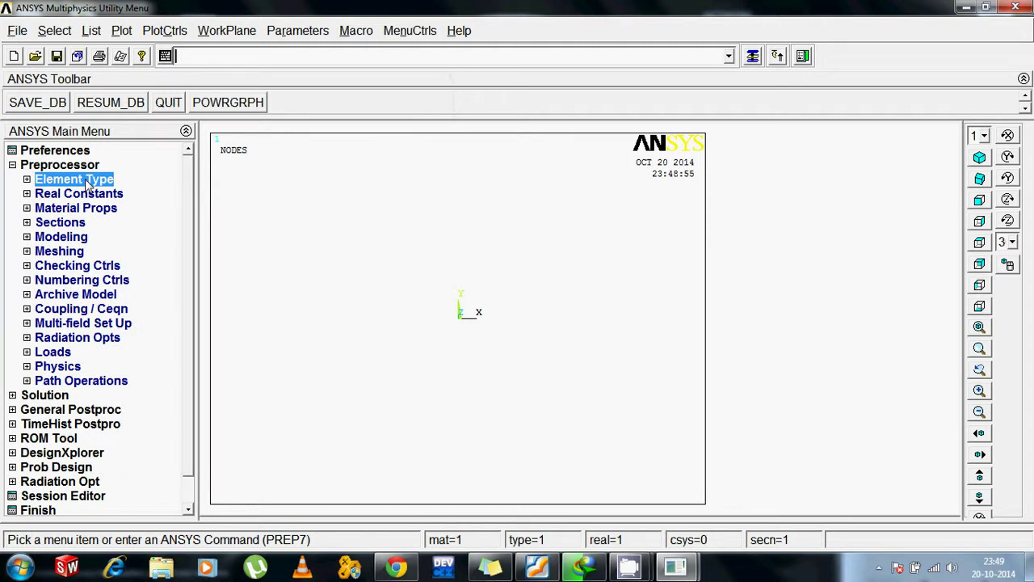
# Confirm that element type 1 (PLANE77) needs no real constant set
pyautogui.click(52, 194)
pyautogui.click(68, 208)
pyautogui.click(89, 333)
pyautogui.click(113, 386)
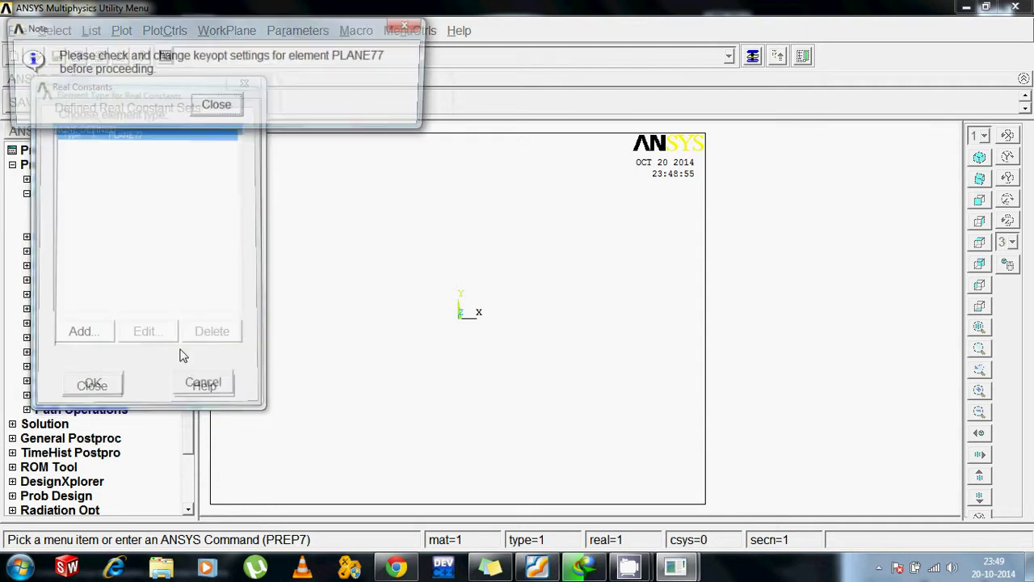
pyautogui.click(211, 108)
pyautogui.click(113, 386)
pyautogui.click(78, 194)
# Enter an isotropic thermal conductivity KXX of 25 for material 1
pyautogui.click(78, 210)
pyautogui.click(76, 210)
pyautogui.click(119, 265)
pyautogui.doubleClick(546, 260)
pyautogui.doubleClick(578, 273)
pyautogui.doubleClick(598, 293)
pyautogui.write('25')
# Confirm conductivity KXX = 25 for material 1 and close the material models
pyautogui.click(541, 458)
pyautogui.click(719, 173)
pyautogui.click(69, 211)
pyautogui.click(73, 224)
pyautogui.click(75, 227)
# Create a 100 × 100 rectangle by two corners starting at WP (0, 0)
pyautogui.click(78, 239)
pyautogui.click(80, 252)
pyautogui.click(80, 295)
pyautogui.click(91, 324)
pyautogui.click(119, 338)
pyautogui.write('0')
pyautogui.press('Tab')
pyautogui.write('0')
pyautogui.press('Tab')
pyautogui.write('100')
pyautogui.press('Tab')
pyautogui.write('100')
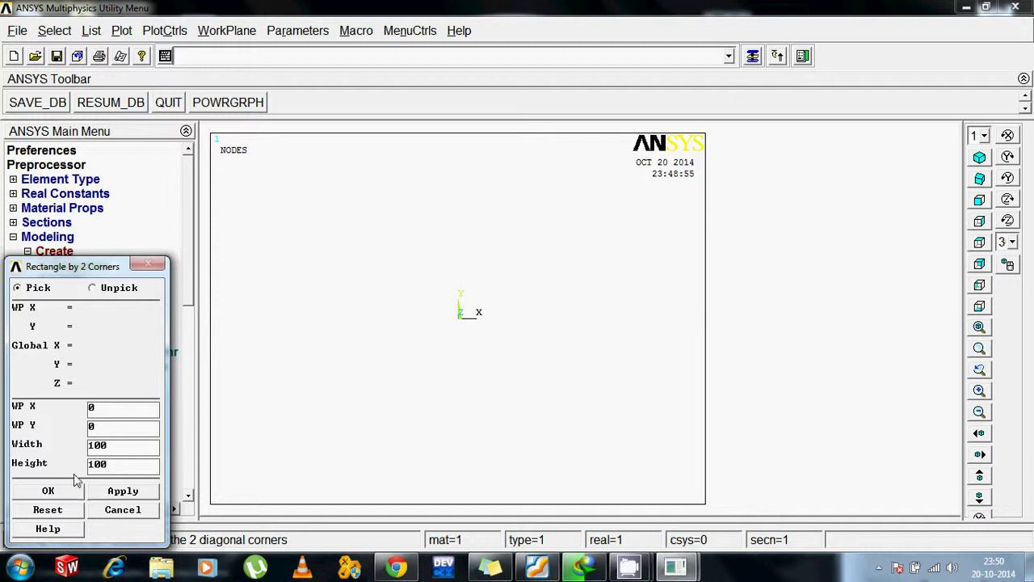
pyautogui.click(79, 489)
# Create a solid circle of radius 25 centred at WP X 50, Y 50
pyautogui.click(92, 323)
pyautogui.click(93, 338)
pyautogui.click(113, 353)
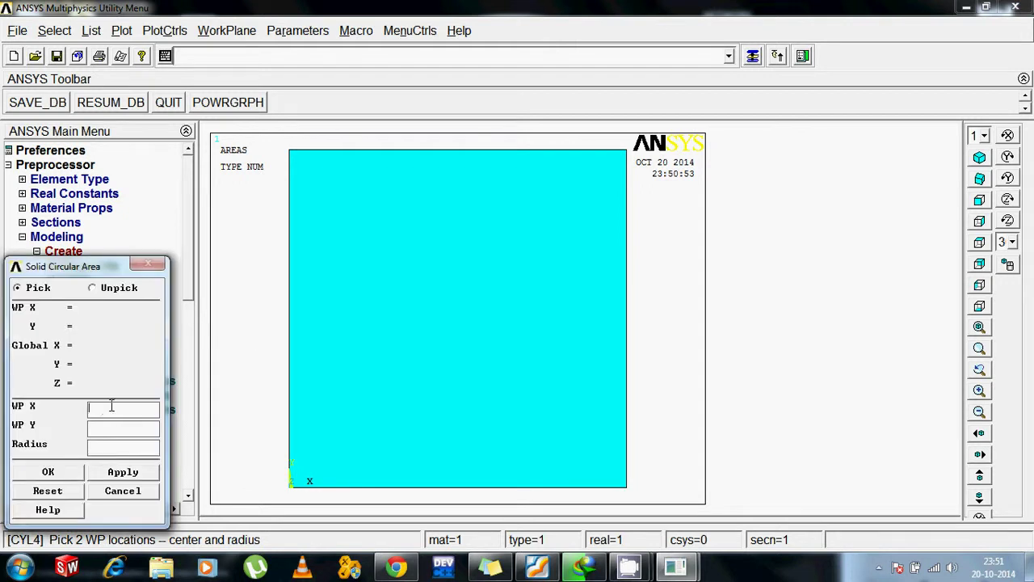
pyautogui.click(111, 407)
pyautogui.write('50')
pyautogui.write('50')
pyautogui.write('25')
pyautogui.click(49, 472)
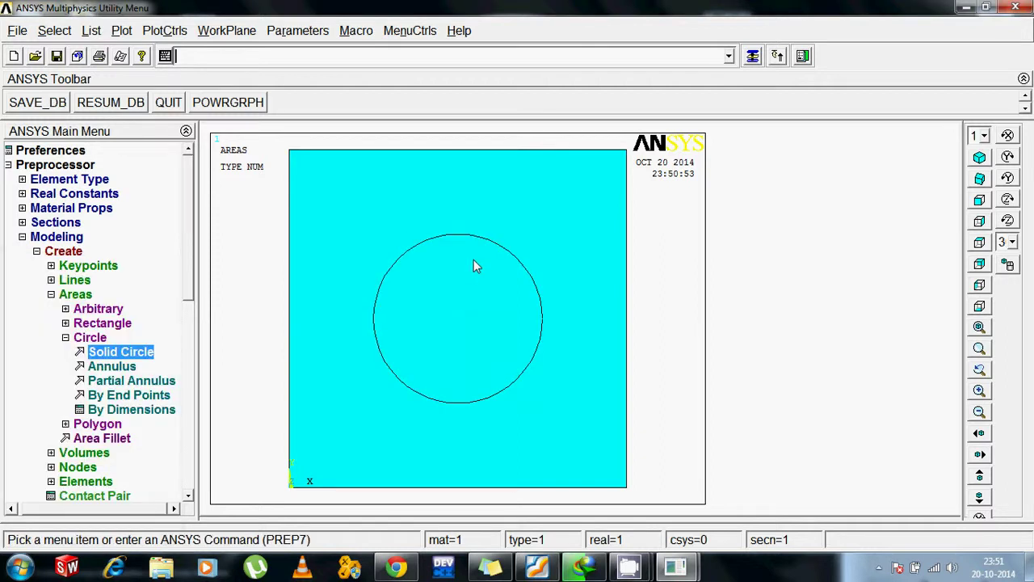
pyautogui.click(91, 340)
pyautogui.click(86, 296)
# Pick the square as the base area for a Boolean area subtraction
pyautogui.click(51, 253)
pyautogui.click(48, 267)
pyautogui.click(56, 311)
pyautogui.click(65, 354)
pyautogui.click(104, 380)
pyautogui.click(307, 183)
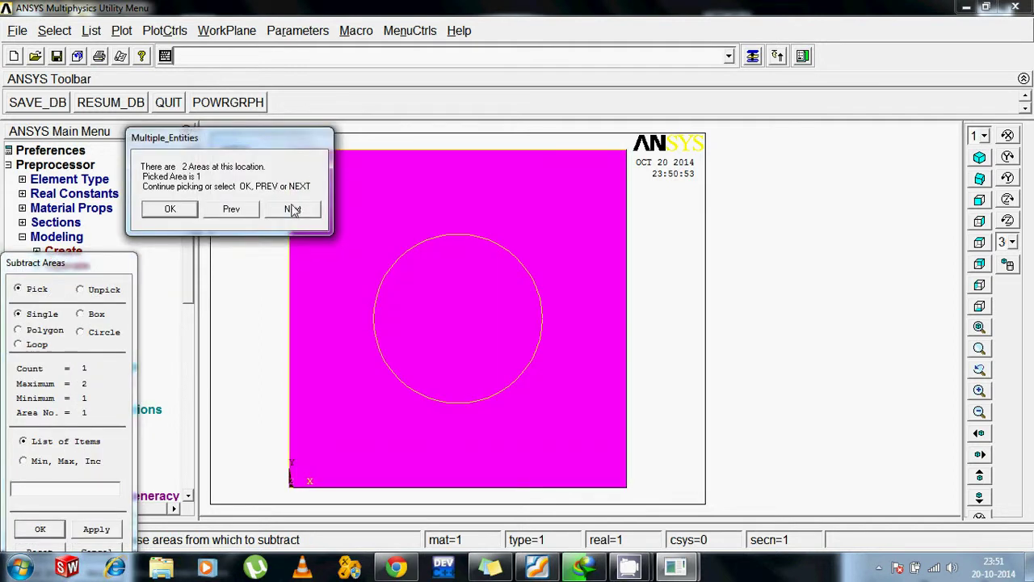
pyautogui.click(293, 209)
pyautogui.click(353, 203)
pyautogui.click(49, 529)
# Pick the circle to subtract from the square and dismiss the warning
pyautogui.click(418, 318)
pyautogui.click(300, 212)
pyautogui.click(42, 530)
pyautogui.click(388, 186)
pyautogui.click(89, 311)
# Open the MeshTool and confirm the global element attributes
pyautogui.click(27, 237)
pyautogui.click(27, 251)
pyautogui.click(79, 282)
pyautogui.moveTo(918, 57); pyautogui.dragTo(872, 23)
pyautogui.click(986, 7)
pyautogui.click(952, 36)
pyautogui.moveTo(884, 29); pyautogui.dragTo(962, 19)
pyautogui.moveTo(927, 12)
pyautogui.mouseDown()
pyautogui.moveTo(911, 27)
pyautogui.moveTo(873, 2)
pyautogui.moveTo(918, 10)
pyautogui.mouseUp()
pyautogui.click(993, 62)
pyautogui.click(416, 441)
# Pick all lines for element sizing with 10 divisions
pyautogui.click(946, 214)
pyautogui.moveTo(51, 261); pyautogui.dragTo(116, 93)
pyautogui.click(106, 404)
pyautogui.moveTo(522, 147); pyautogui.dragTo(706, 138)
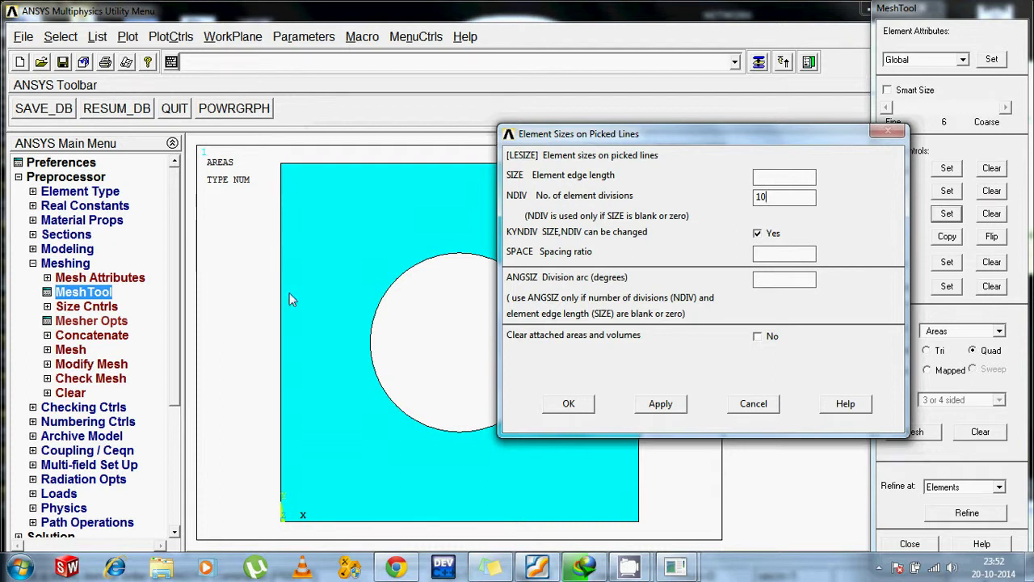
pyautogui.moveTo(632, 135); pyautogui.dragTo(475, 77)
# Apply 10 divisions to all lines and free-mesh the holed plate with quad elements
pyautogui.click(412, 346)
pyautogui.click(956, 19)
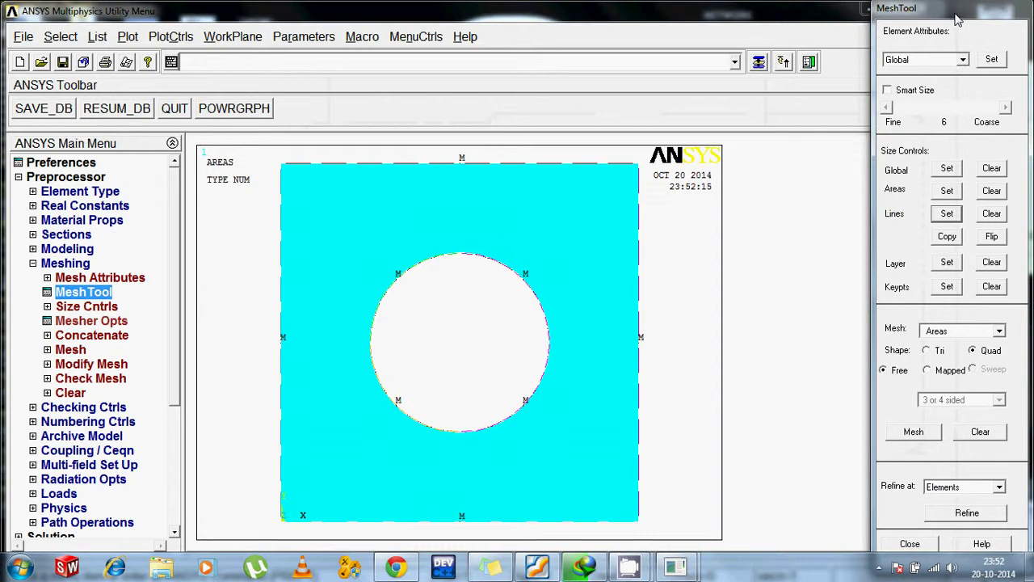
pyautogui.click(914, 433)
pyautogui.moveTo(102, 273); pyautogui.dragTo(140, 142)
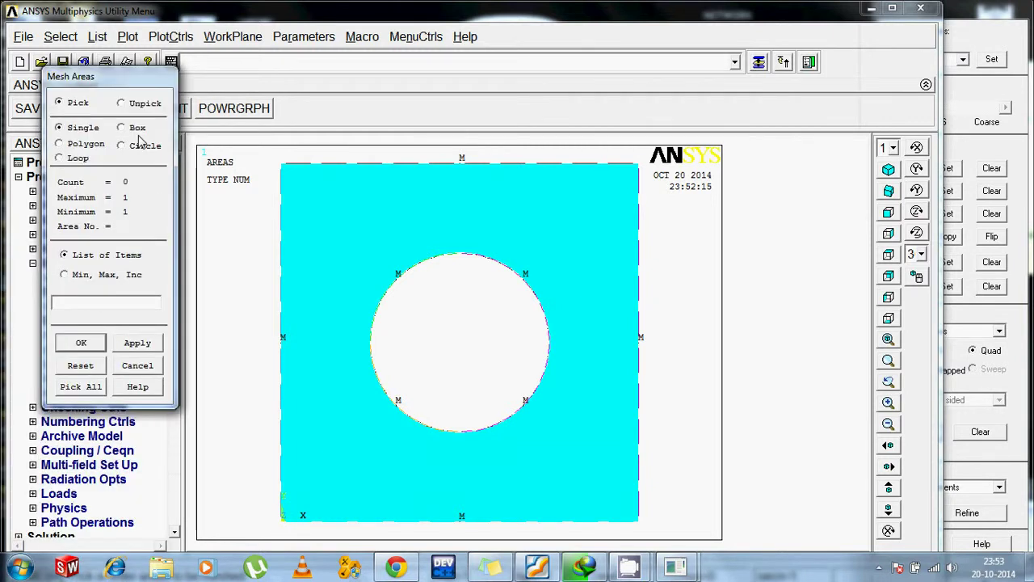
pyautogui.click(326, 294)
pyautogui.click(81, 344)
# Refine the mesh at all elements to level 3
pyautogui.click(970, 28)
pyautogui.click(967, 514)
pyautogui.moveTo(91, 264); pyautogui.dragTo(132, 91)
pyautogui.click(73, 404)
pyautogui.click(629, 273)
pyautogui.click(583, 311)
pyautogui.click(410, 325)
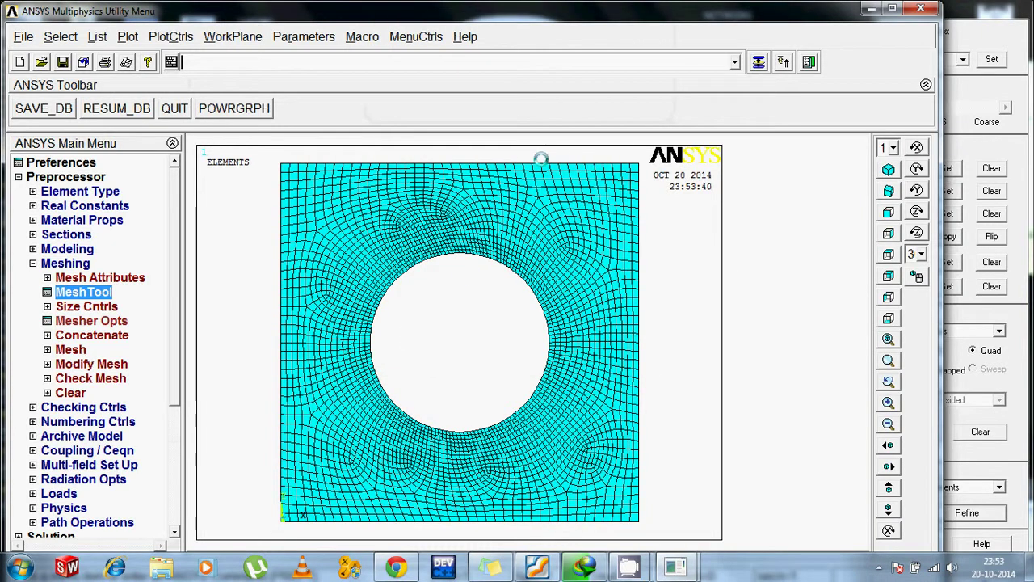
pyautogui.click(981, 28)
# Close the MeshTool and bring up the thermal temperature load options
pyautogui.click(910, 544)
pyautogui.click(60, 264)
pyautogui.click(63, 366)
pyautogui.click(83, 380)
pyautogui.click(84, 380)
pyautogui.click(92, 394)
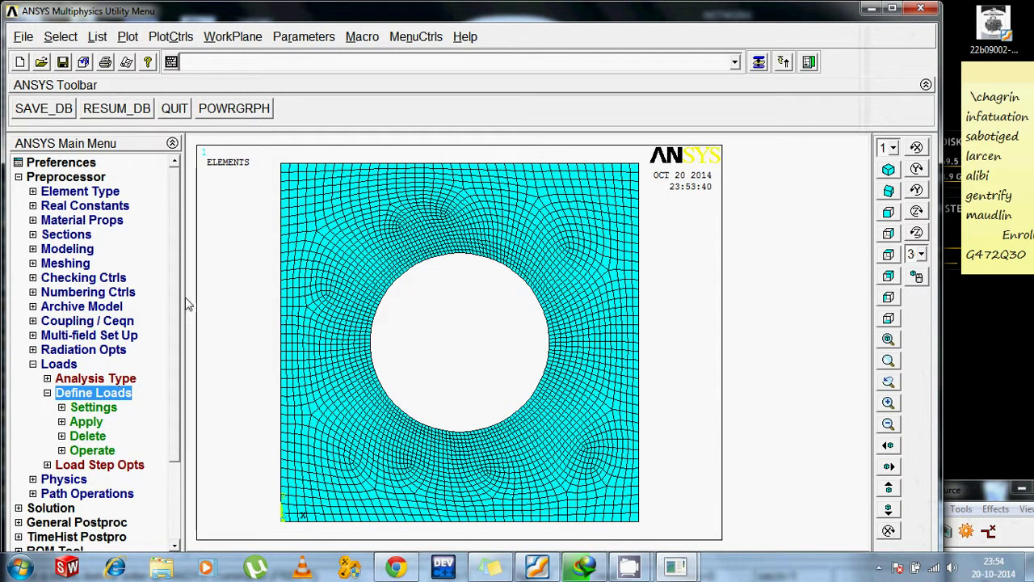
pyautogui.moveTo(174, 266); pyautogui.dragTo(172, 376)
pyautogui.click(95, 322)
pyautogui.click(94, 335)
pyautogui.click(121, 350)
# Apply temperature on lines, picking the plate's left and right edges
pyautogui.click(109, 378)
pyautogui.moveTo(61, 209); pyautogui.dragTo(105, 137)
pyautogui.click(279, 215)
pyautogui.click(637, 276)
pyautogui.click(66, 398)
# Apply a TEMP degree-of-freedom constraint to the left and right edges
pyautogui.click(79, 396)
pyautogui.click(590, 193)
pyautogui.click(607, 356)
pyautogui.click(389, 414)
pyautogui.click(103, 352)
# Define convection on the plate's top edge with film coefficient 55
pyautogui.click(113, 380)
pyautogui.click(108, 394)
pyautogui.click(396, 165)
pyautogui.click(40, 529)
pyautogui.click(606, 121)
pyautogui.click(623, 185)
# Set the convection bulk temperature to 5 and apply it to the top edge
pyautogui.write('5')
pyautogui.click(411, 501)
pyautogui.doubleClick(97, 380)
# Apply a heat flux of 204 to the four arcs of the hole
pyautogui.doubleClick(119, 392)
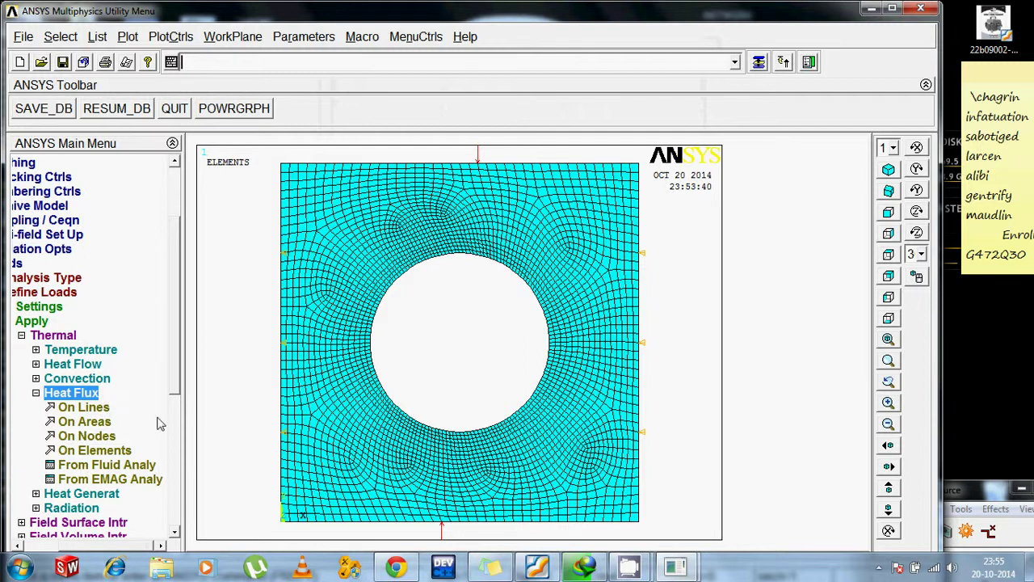
pyautogui.click(84, 407)
pyautogui.click(399, 281)
pyautogui.click(509, 284)
pyautogui.click(531, 397)
pyautogui.click(399, 404)
pyautogui.click(37, 529)
pyautogui.click(611, 197)
pyautogui.write('2')
pyautogui.write('0')
pyautogui.write('4')
pyautogui.click(418, 423)
# Browse the heat generation and radiation load options
pyautogui.click(71, 392)
pyautogui.click(129, 409)
pyautogui.click(85, 409)
pyautogui.click(101, 423)
# Solve the current load step after reviewing the 2-D steady-state TEMP status summary
pyautogui.click(119, 365)
pyautogui.click(40, 207)
pyautogui.click(51, 394)
pyautogui.click(54, 291)
pyautogui.click(77, 306)
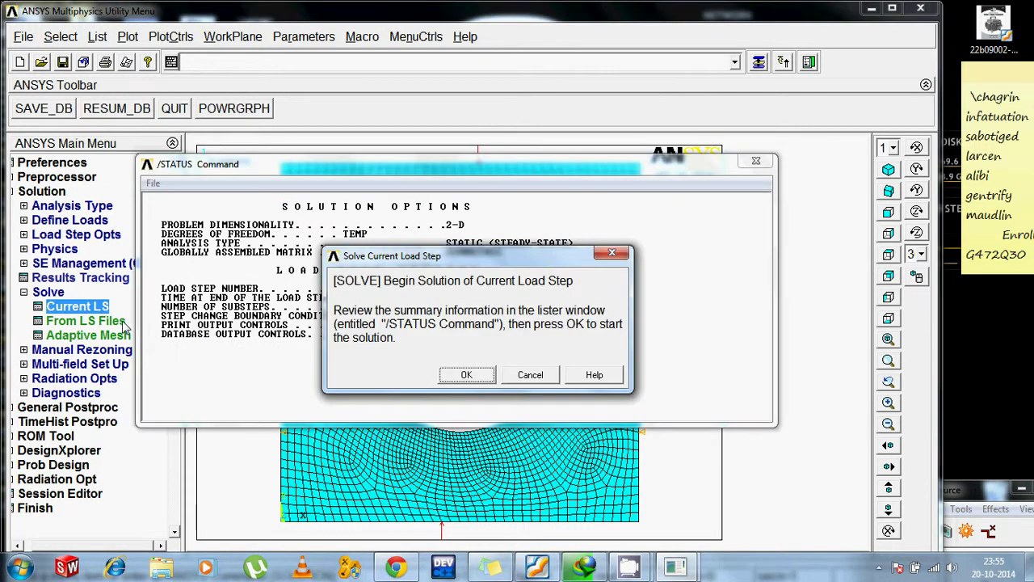
pyautogui.moveTo(465, 251); pyautogui.dragTo(789, 116)
pyautogui.click(790, 259)
pyautogui.click(391, 187)
pyautogui.moveTo(502, 242); pyautogui.dragTo(448, 242)
pyautogui.moveTo(585, 242); pyautogui.dragTo(508, 253)
# Close the status summary and plot the nodal temperature contour, ranging 5.74298 to 100
pyautogui.click(754, 164)
pyautogui.click(113, 408)
pyautogui.click(104, 267)
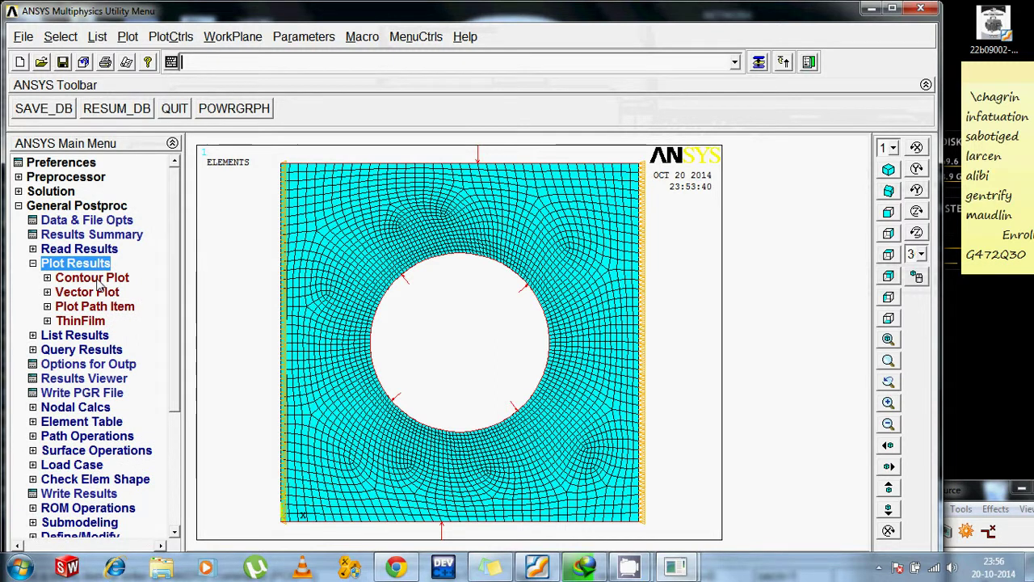
pyautogui.click(102, 277)
pyautogui.click(99, 293)
pyautogui.click(350, 155)
pyautogui.click(362, 170)
pyautogui.click(558, 472)
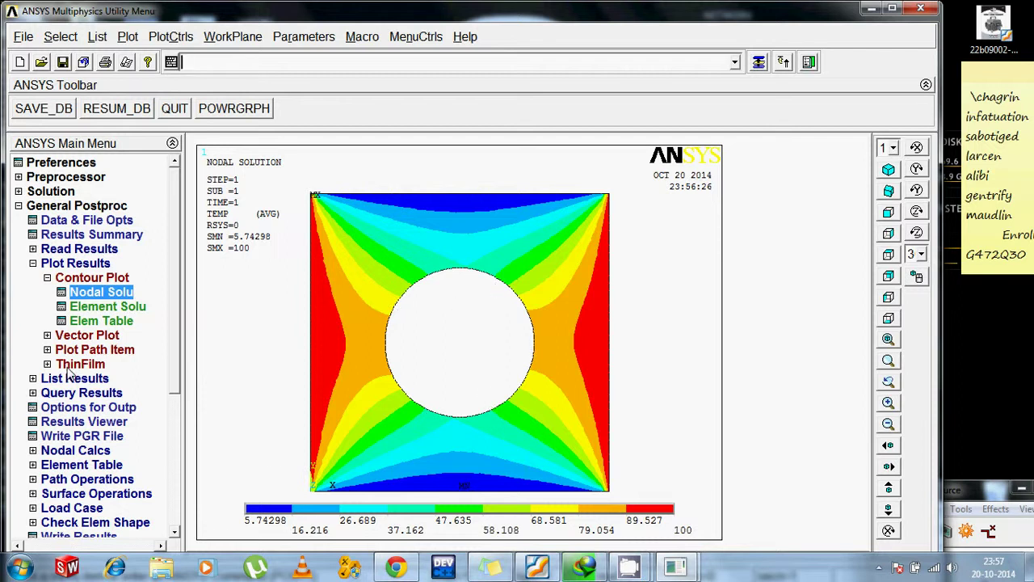
# Plot the thermal gradient vector sum as a nodal contour
pyautogui.click(112, 295)
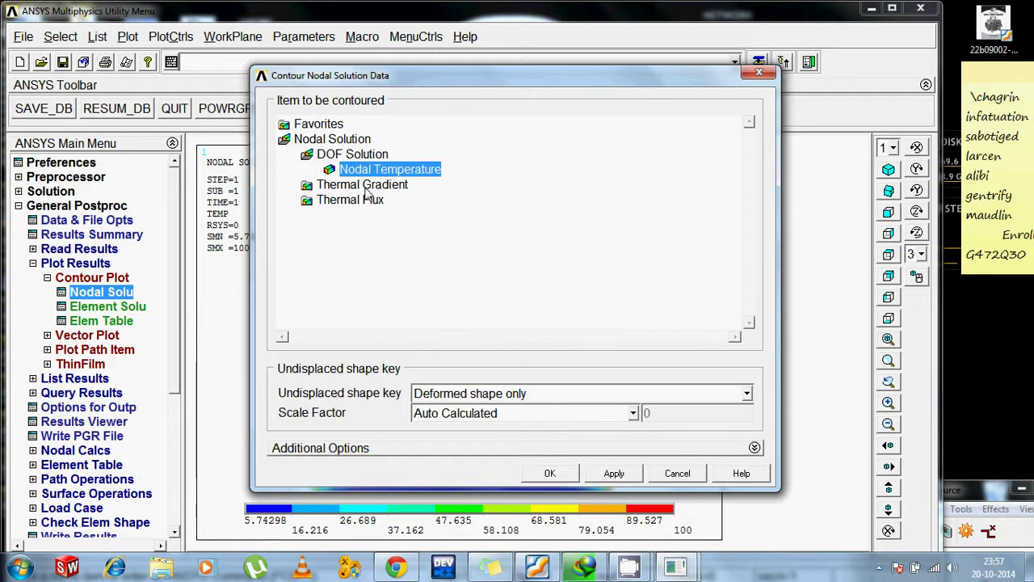
pyautogui.click(367, 186)
pyautogui.click(368, 230)
pyautogui.click(568, 473)
# Plot the X-component of thermal gradient as a nodal contour
pyautogui.click(127, 294)
pyautogui.click(373, 185)
pyautogui.click(549, 473)
# Plot the thermal flux vector sum contour, ranging 2.11048 to 2023.12
pyautogui.click(109, 294)
pyautogui.click(350, 245)
pyautogui.click(374, 244)
pyautogui.click(551, 474)
# Reopen the nodal solution settings and select Nodal Temperature under DOF Solution
pyautogui.click(121, 297)
pyautogui.click(351, 154)
pyautogui.click(355, 153)
pyautogui.click(351, 153)
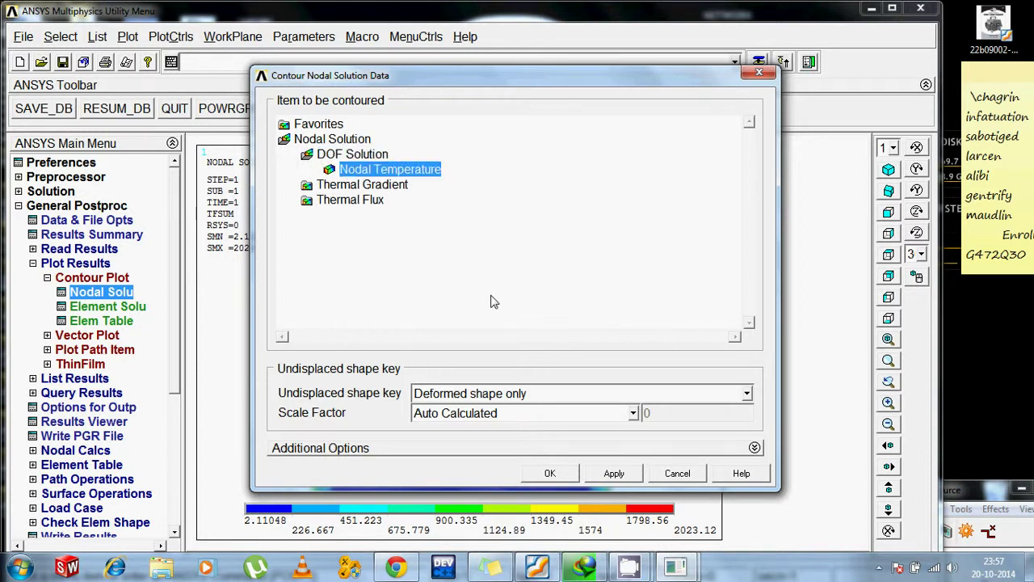